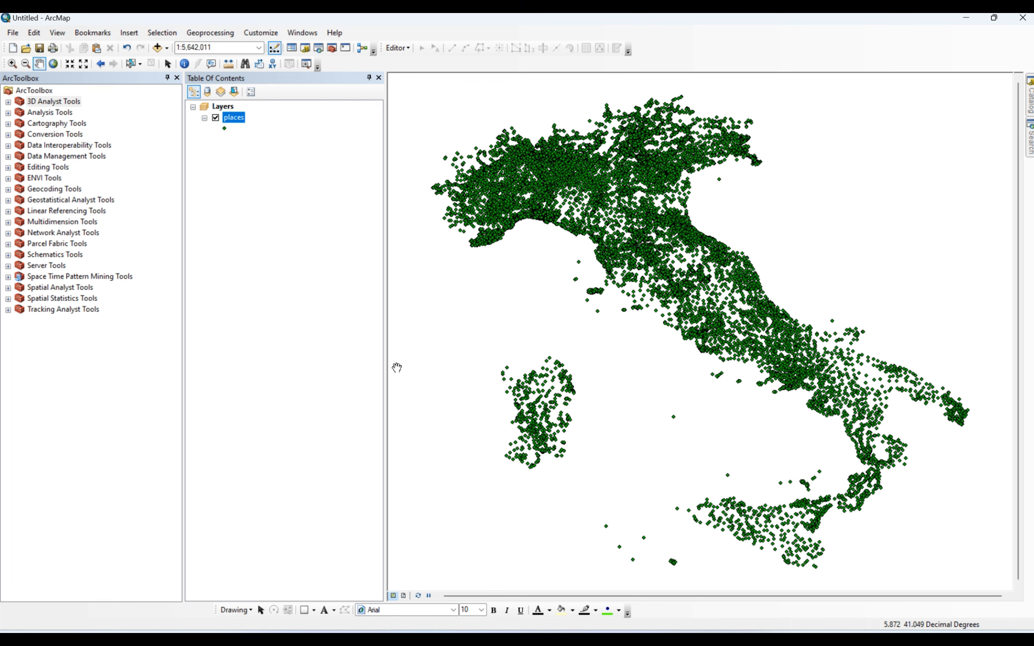
Open the attribute table of the places layer and start an export of all its records
right_click(230, 125)
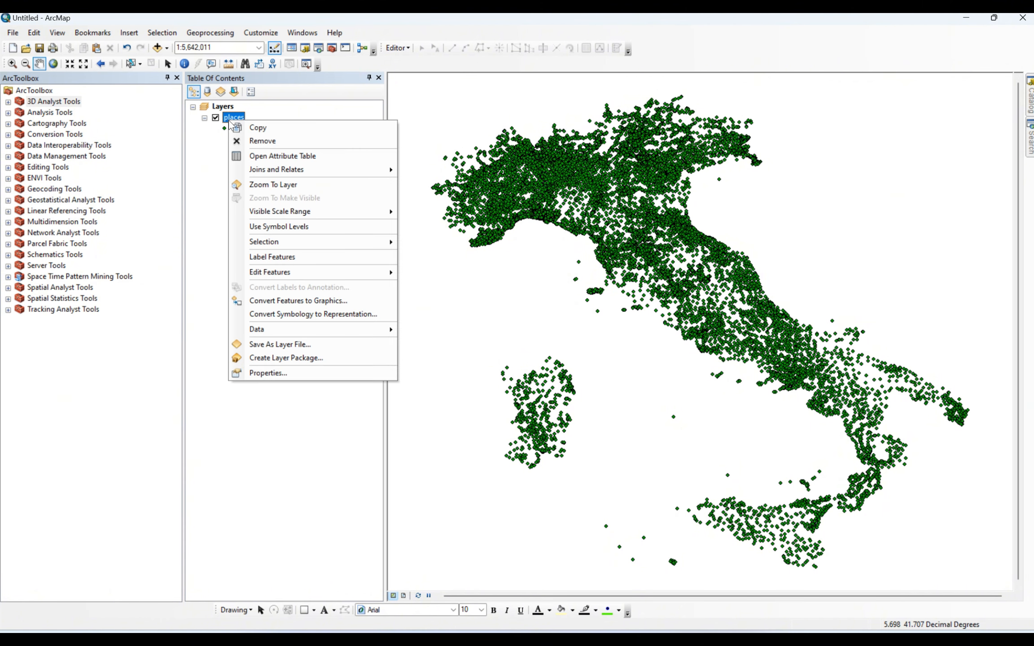
left_click(259, 158)
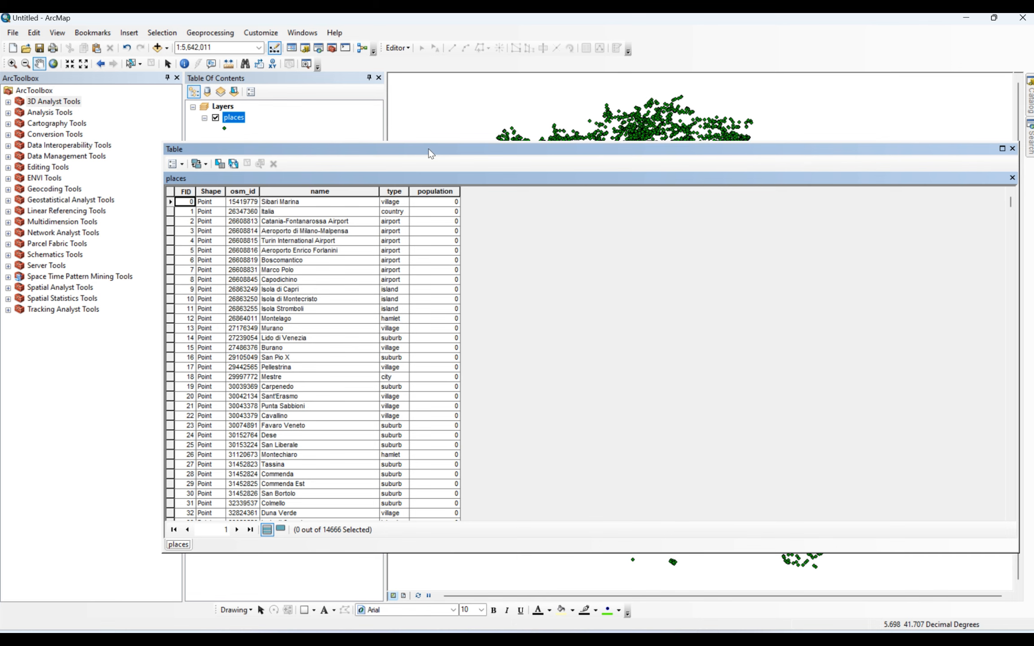
left_click_drag(429, 150, 402, 151)
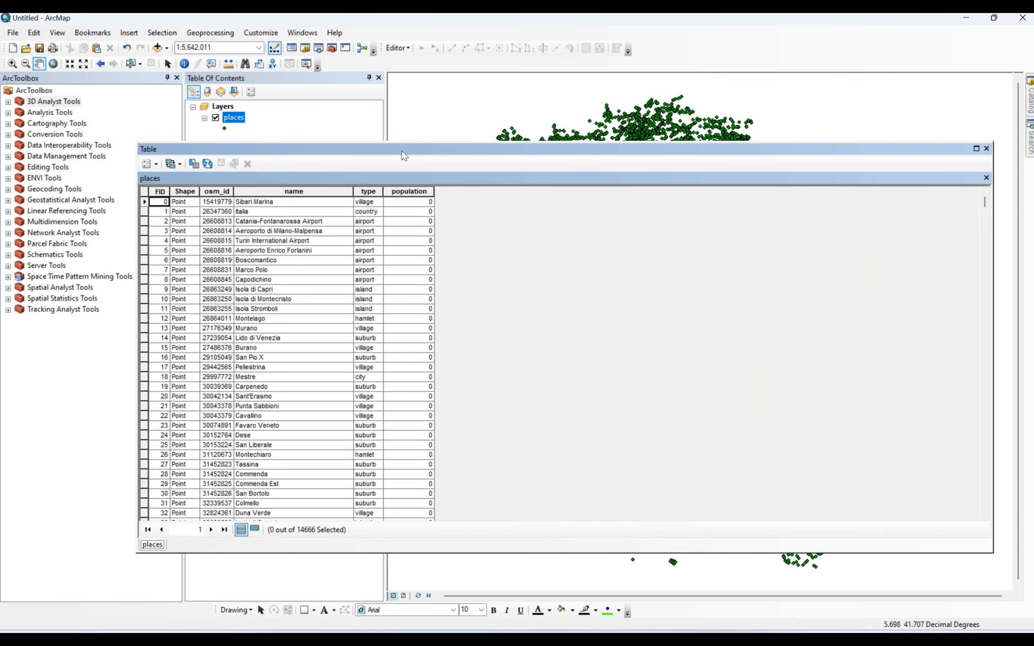
left_click(156, 165)
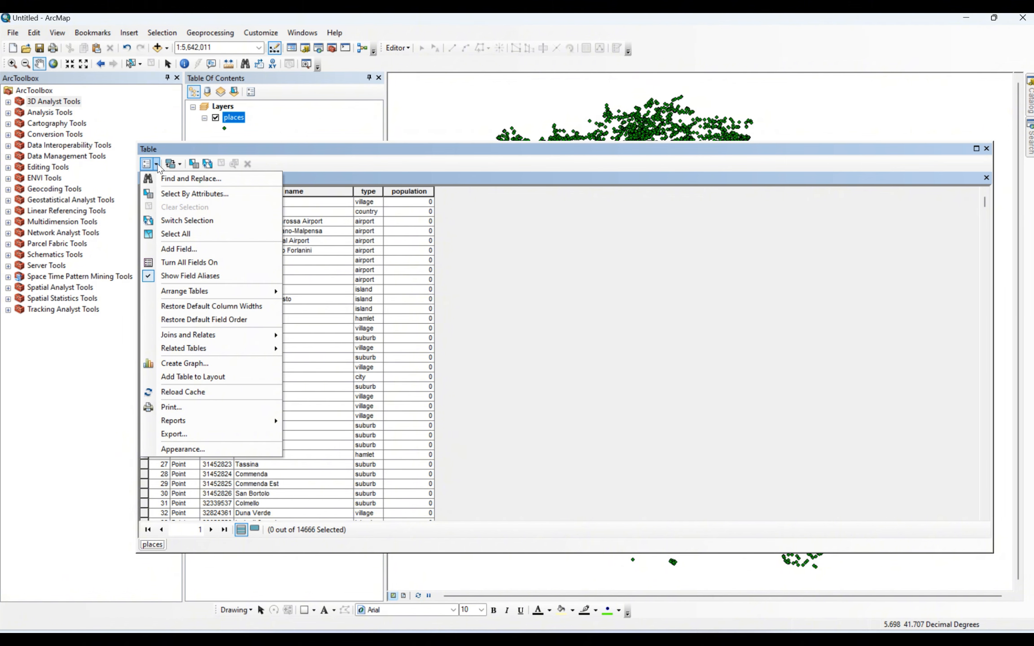
left_click(216, 434)
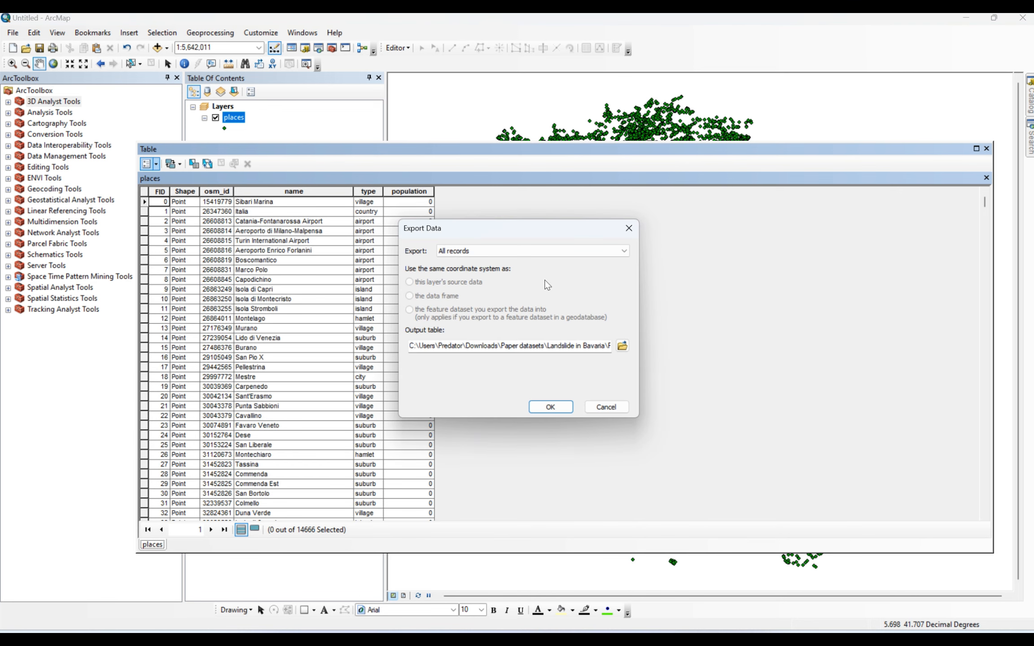
left_click(552, 255)
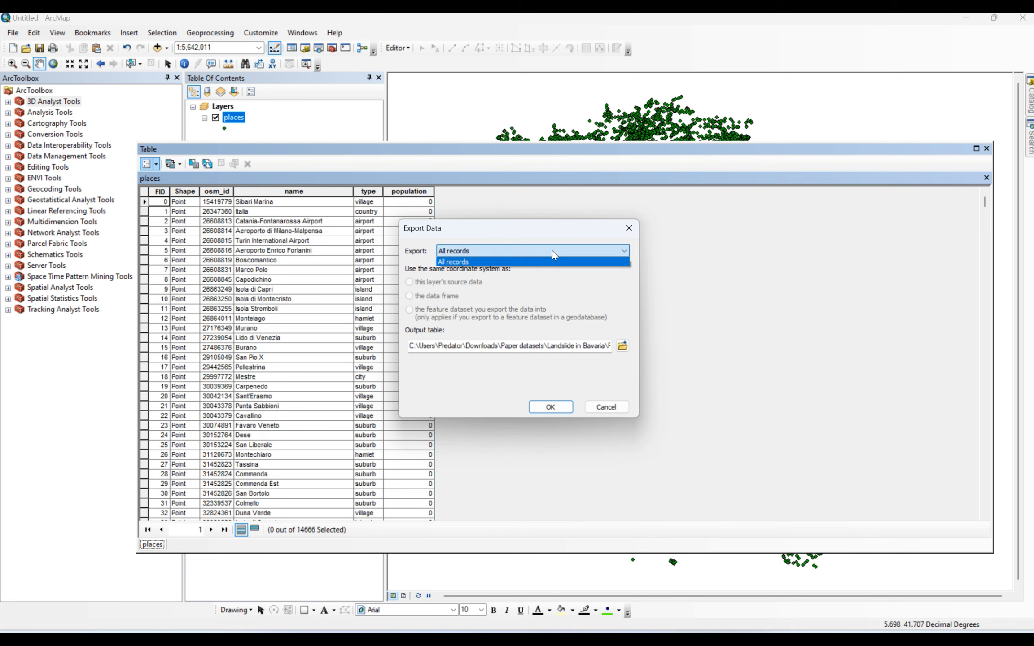
left_click(554, 255)
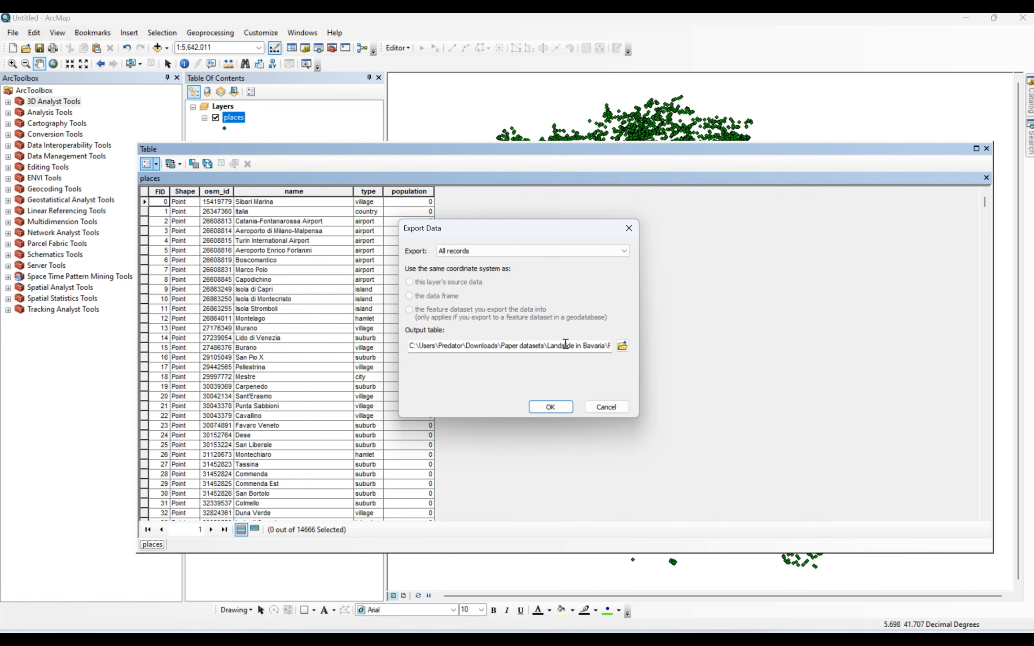
Create a folder named Pop on the Desktop and open it as the output location for the exported table
left_click(621, 346)
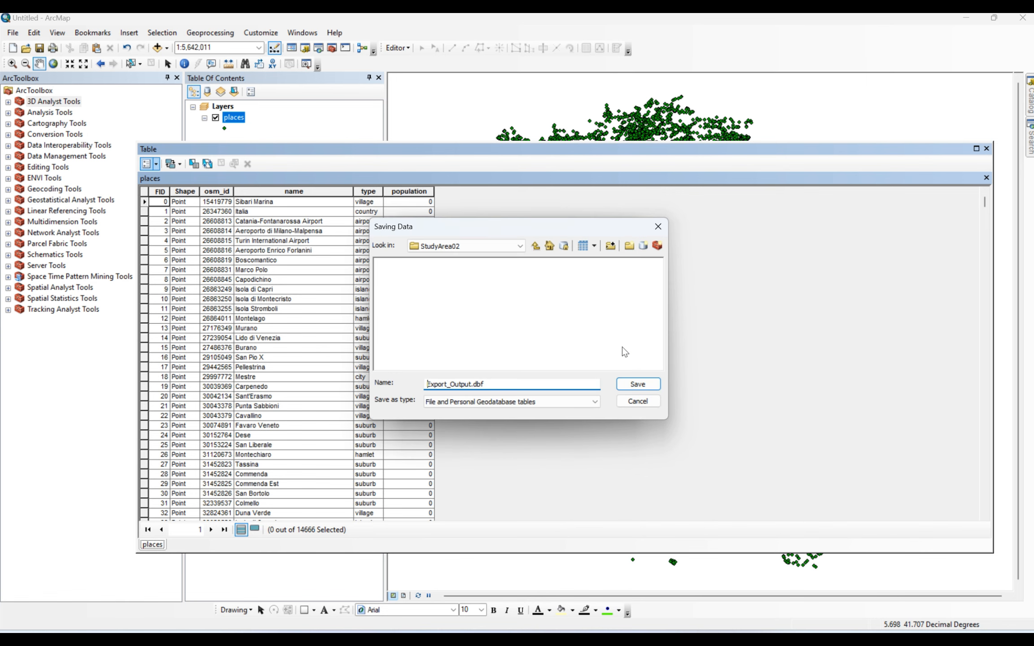
left_click(520, 246)
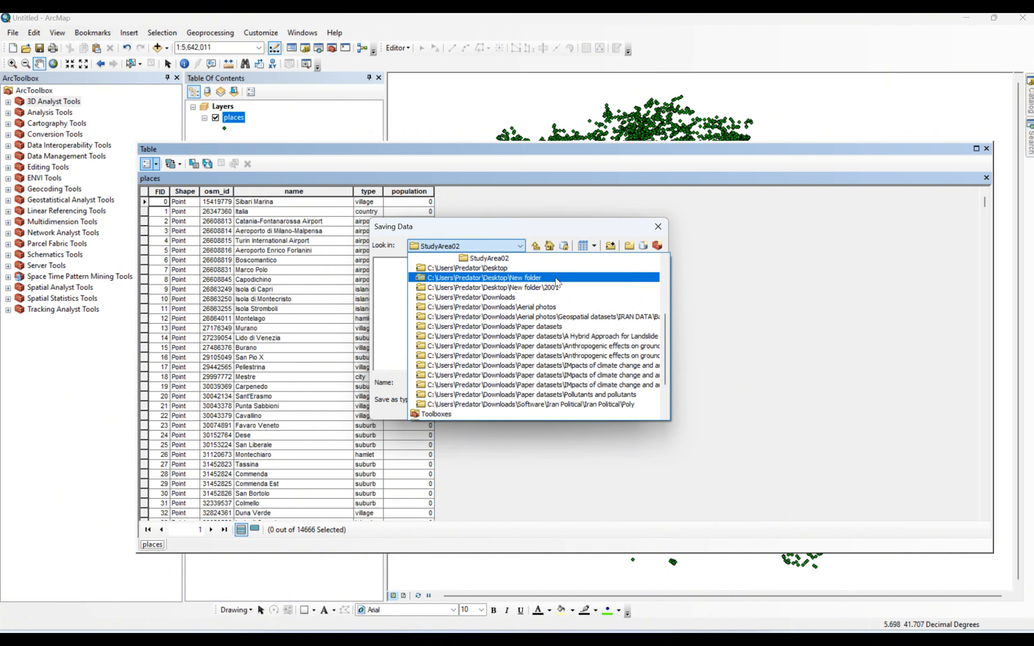
left_click(515, 267)
left_click(629, 246)
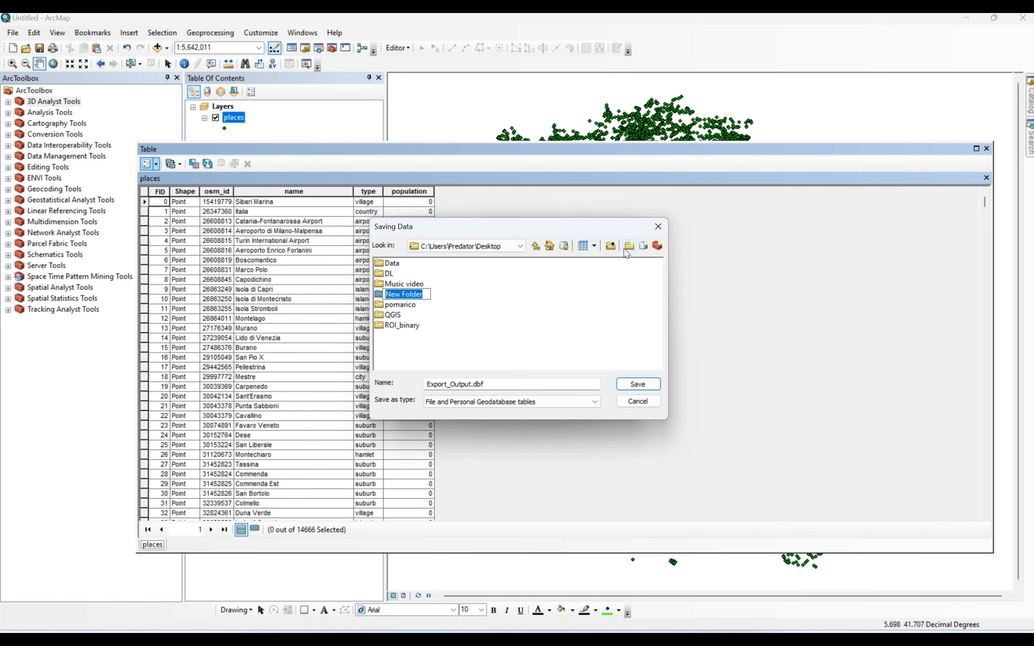
type("Popo")
key("BackSpace")
key("Return")
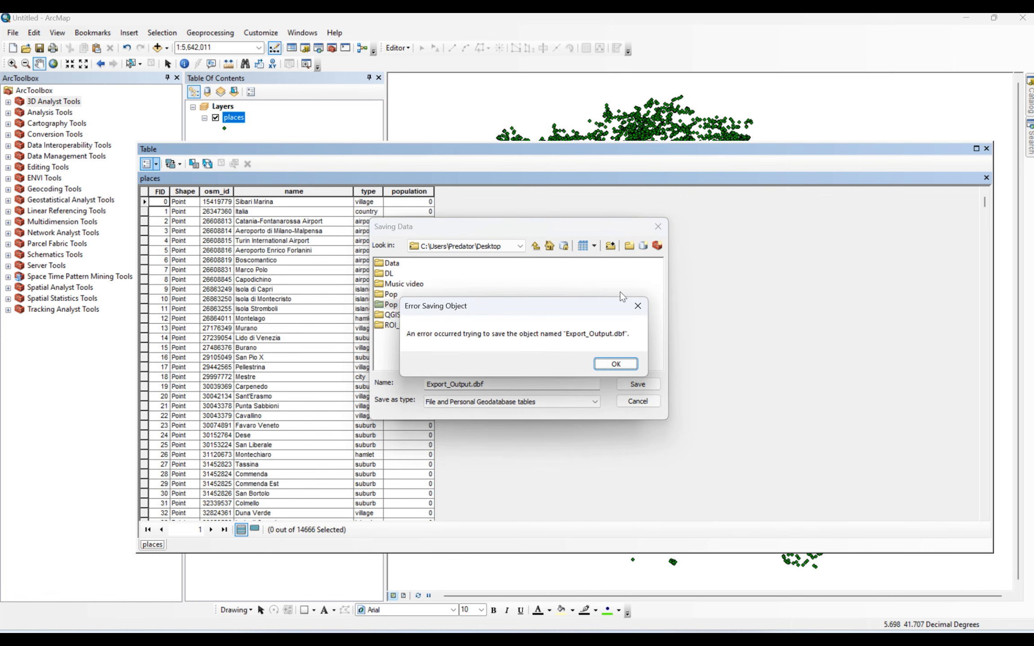
left_click(637, 305)
double_click(396, 309)
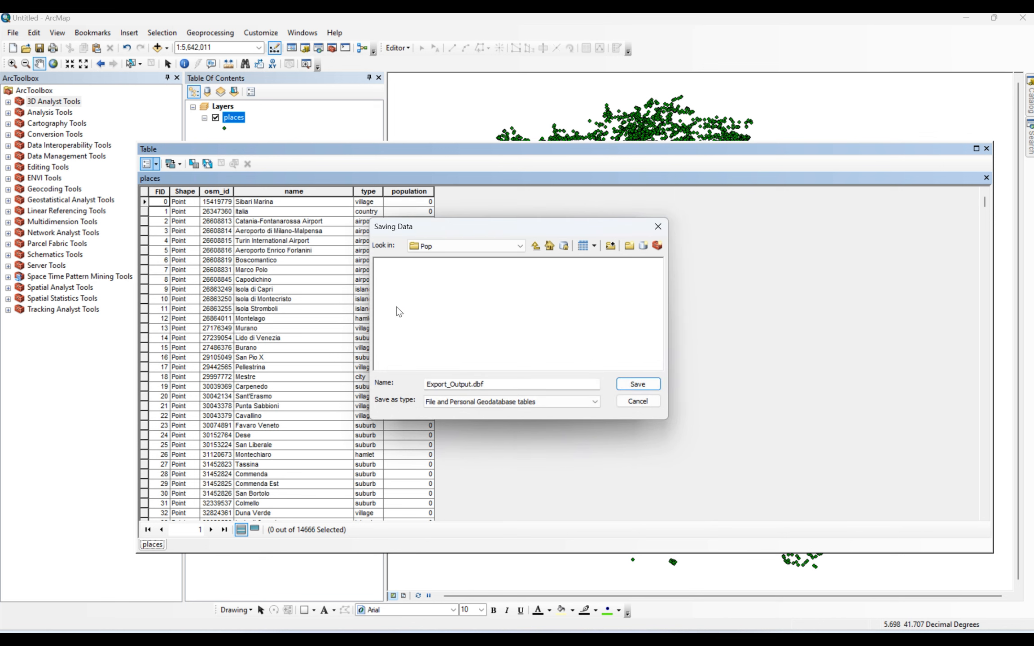
Export the table as Population in dBASE Table format without adding it to the current map
left_click_drag(507, 384, 399, 385)
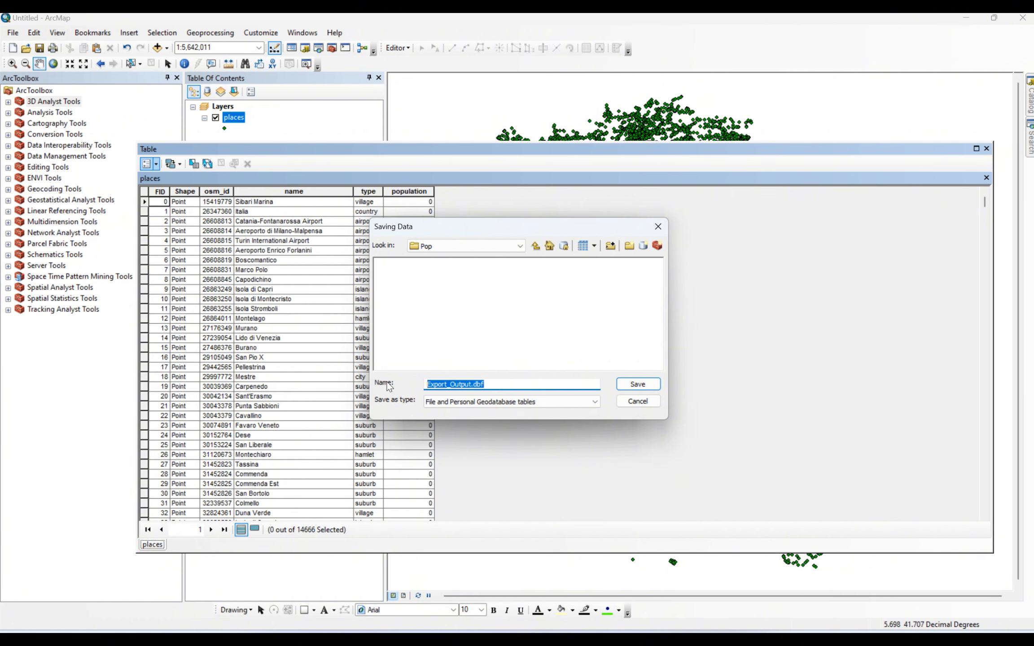
type("Population")
left_click(493, 358)
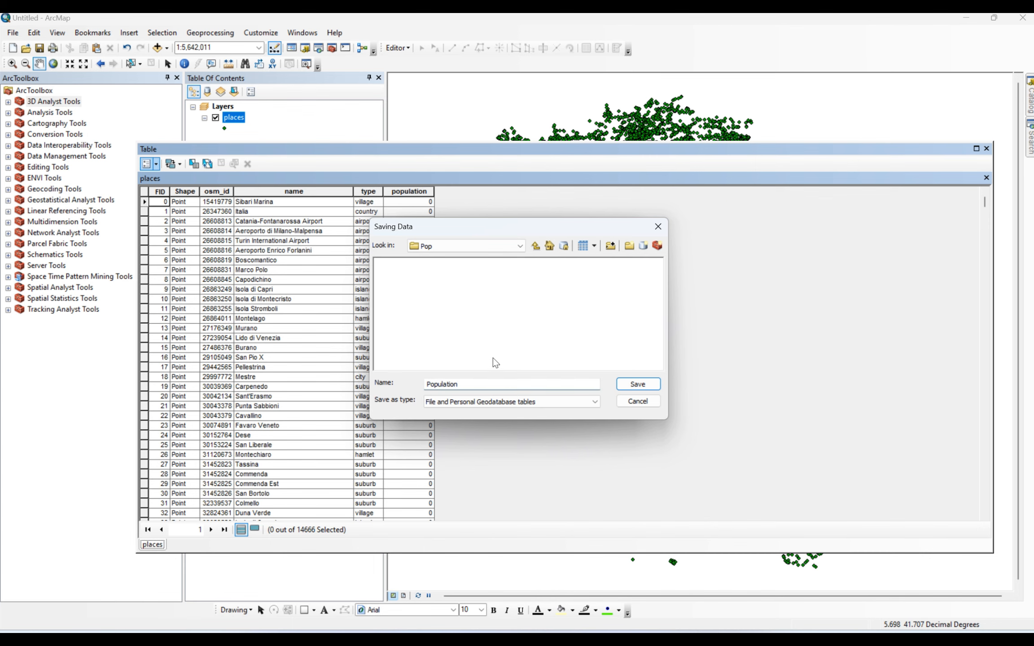
left_click(513, 400)
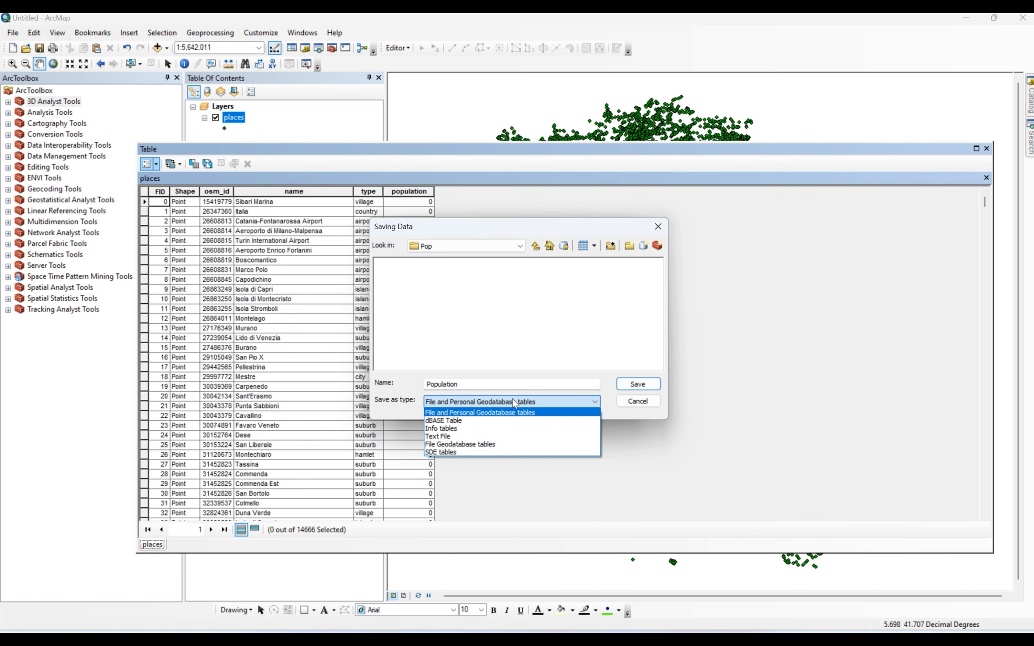
left_click(465, 422)
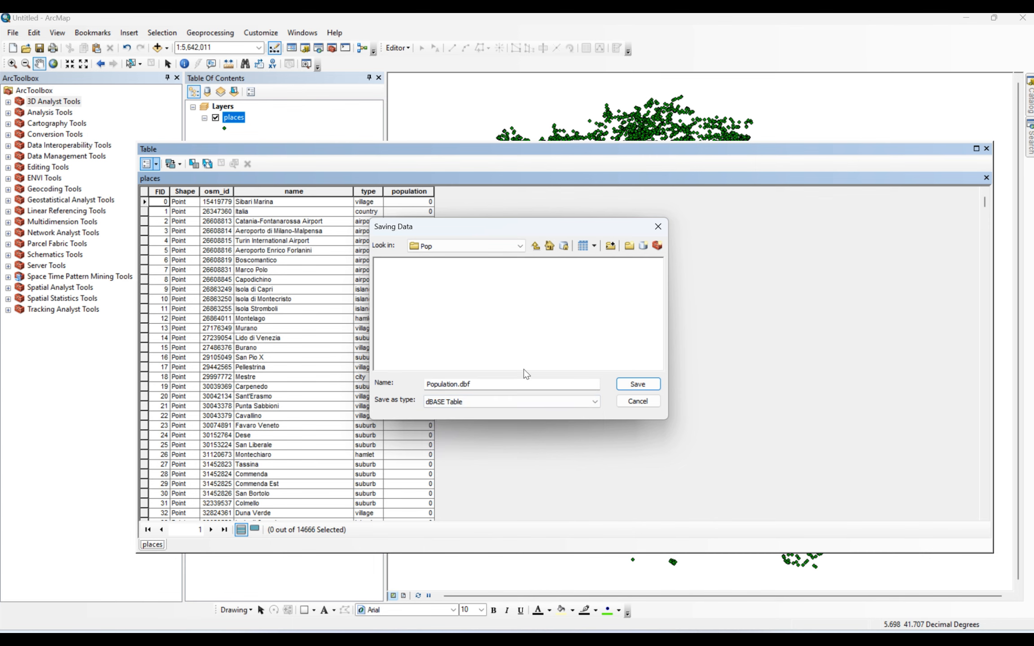
left_click(629, 386)
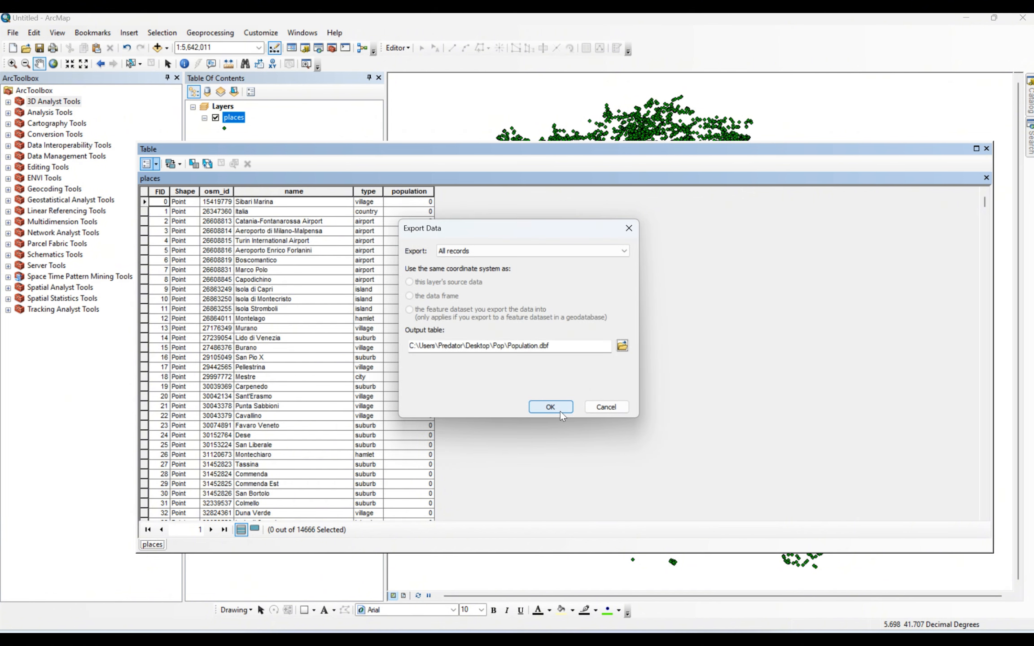
left_click(559, 411)
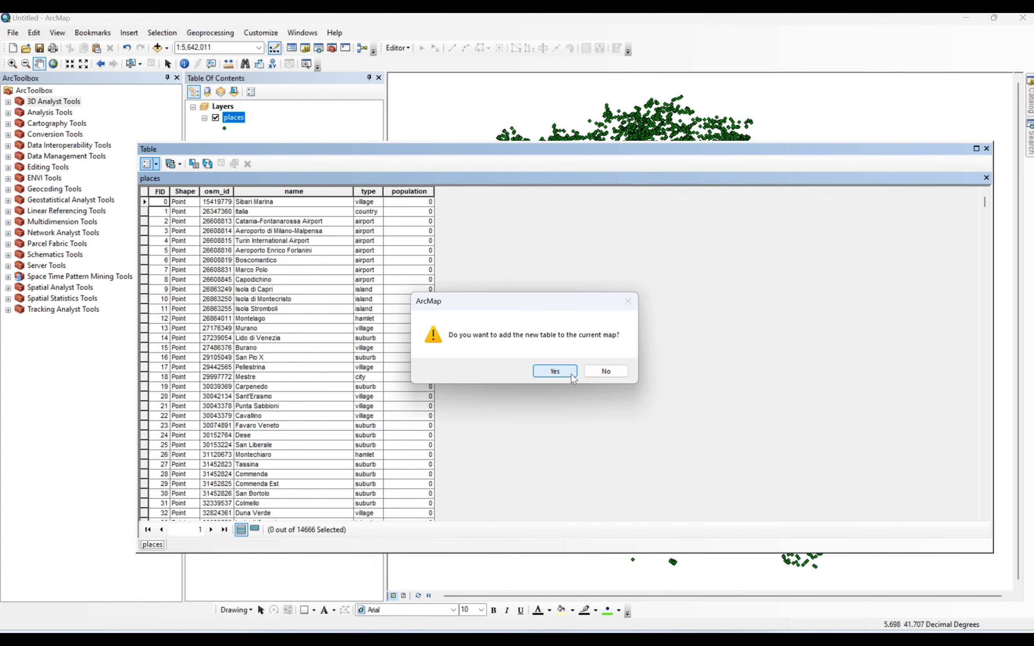
left_click(610, 372)
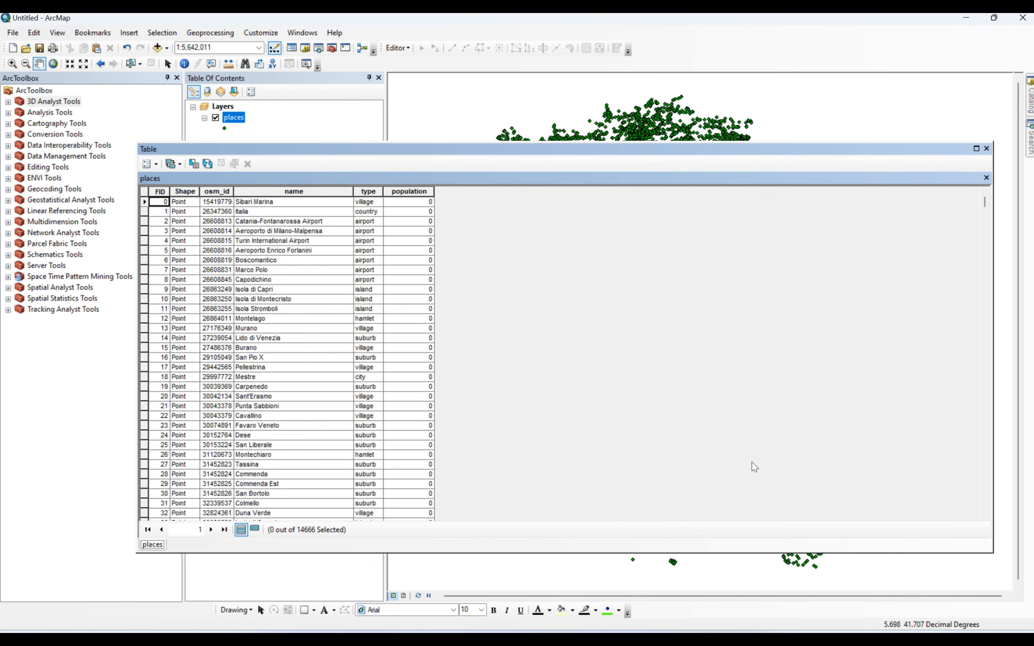
Switch to Excel and browse for a file to open in the Pop folder on the Desktop
left_click(758, 639)
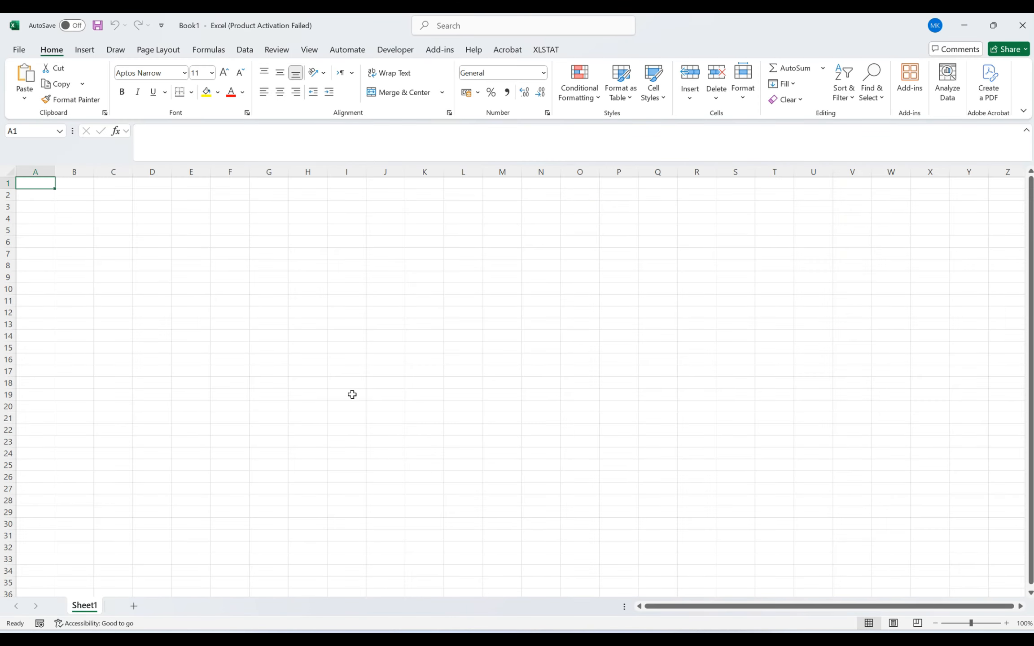
left_click(19, 50)
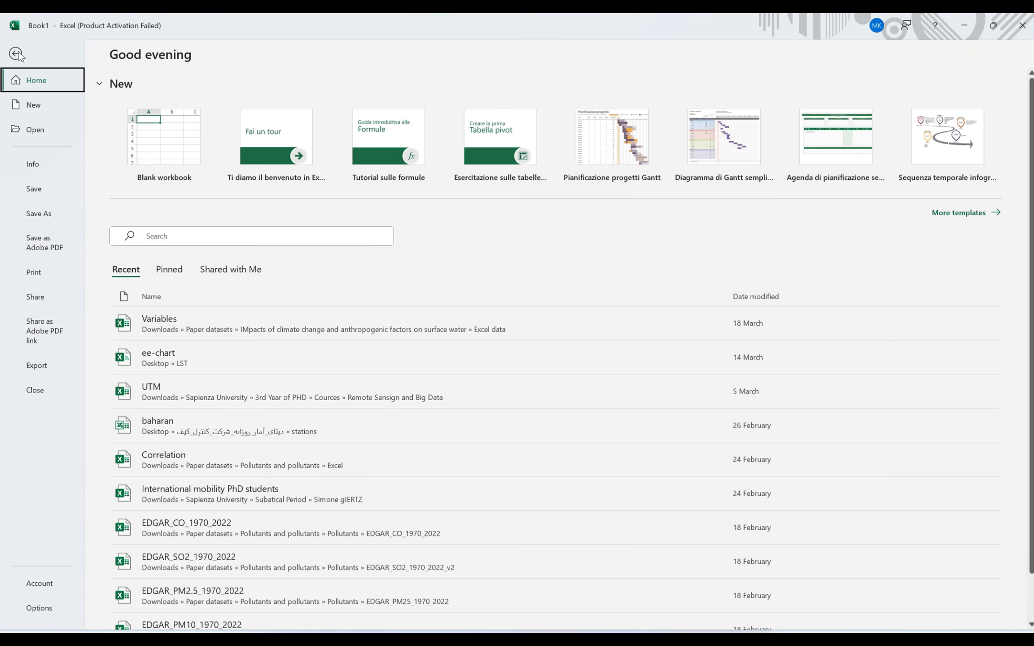
left_click(35, 131)
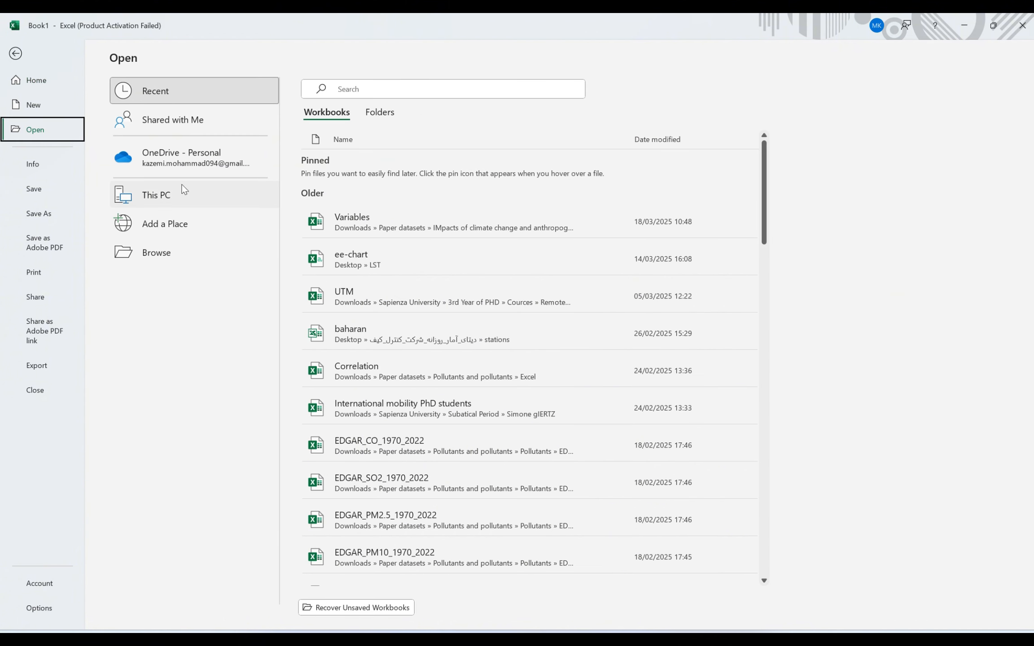
left_click(161, 199)
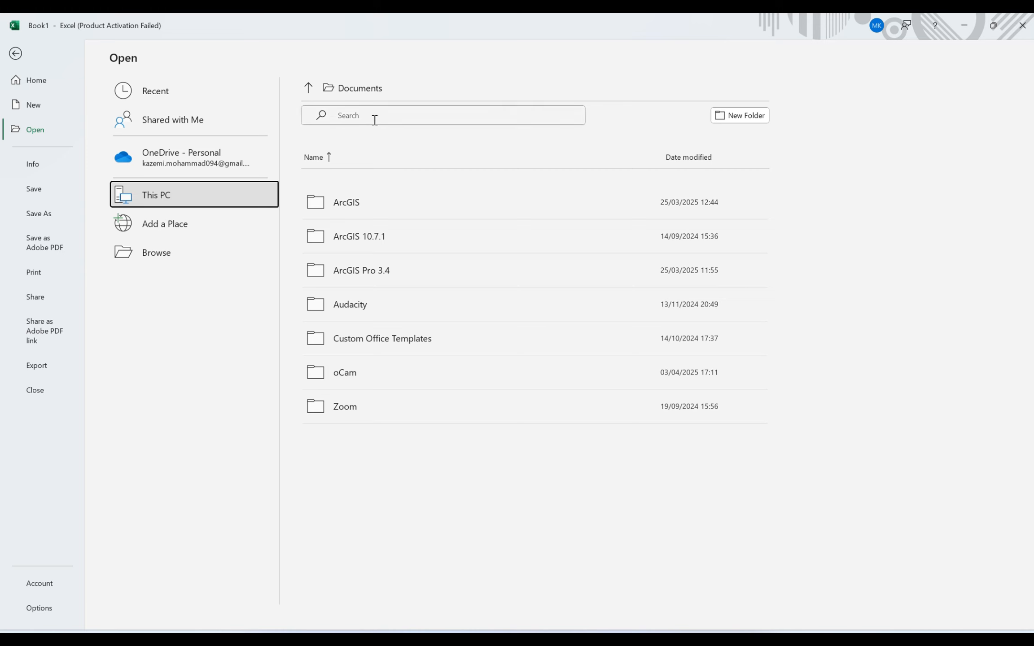
left_click(165, 257)
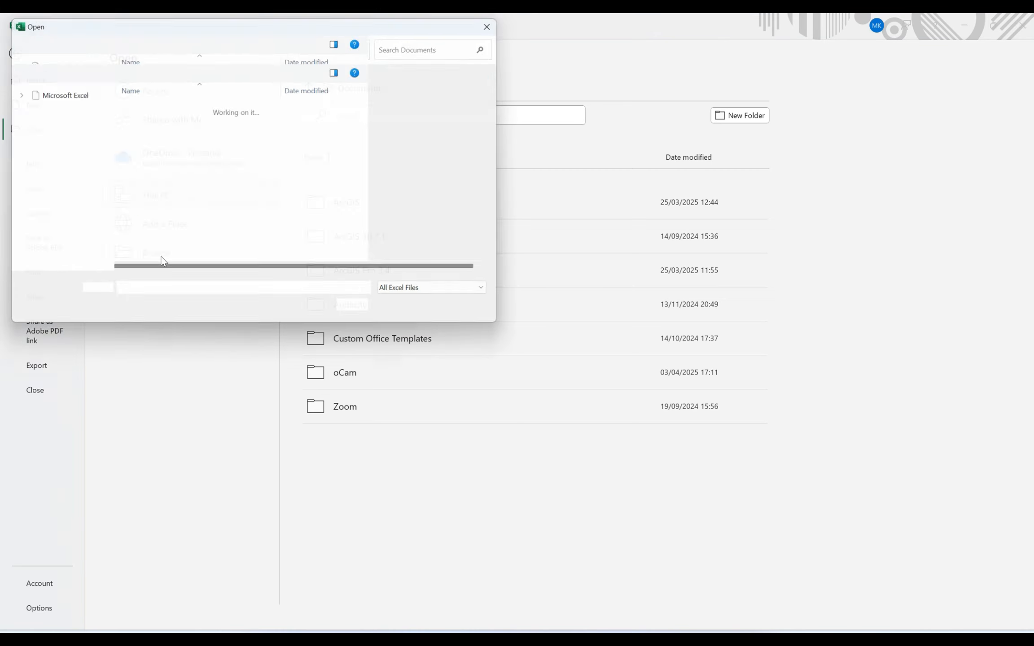
left_click(51, 151)
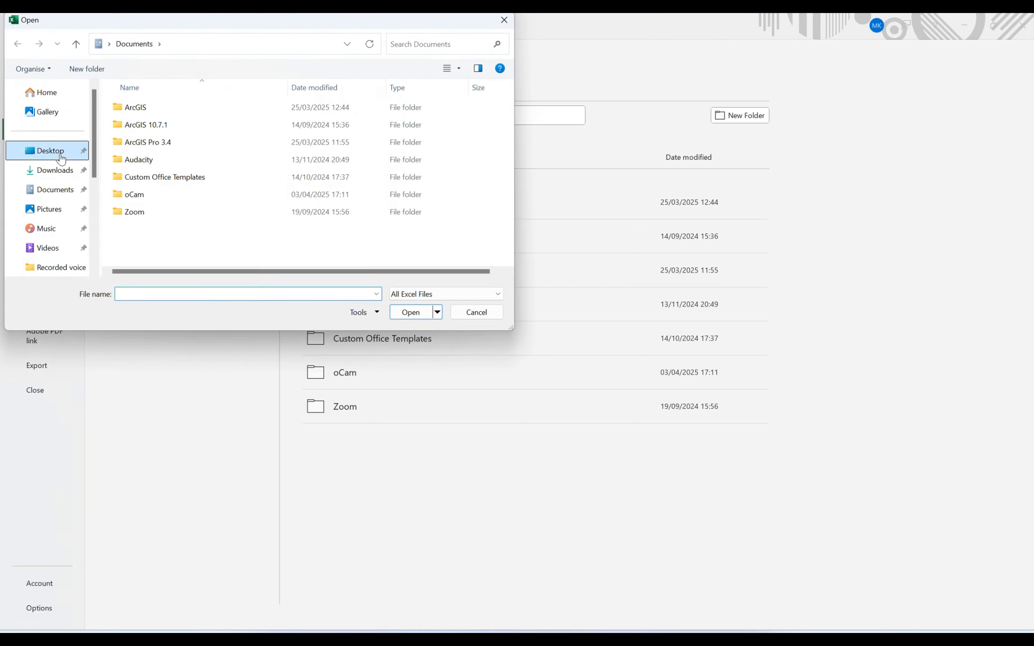
double_click(430, 135)
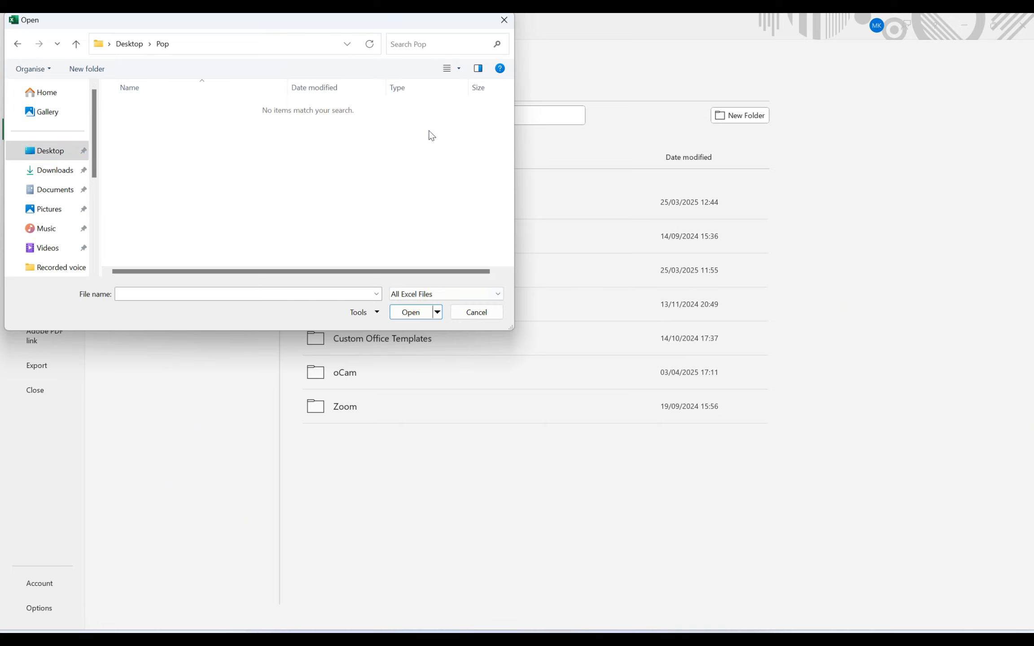
List only dBase files, open Population.dbf and bring its workbook to the front
left_click(414, 296)
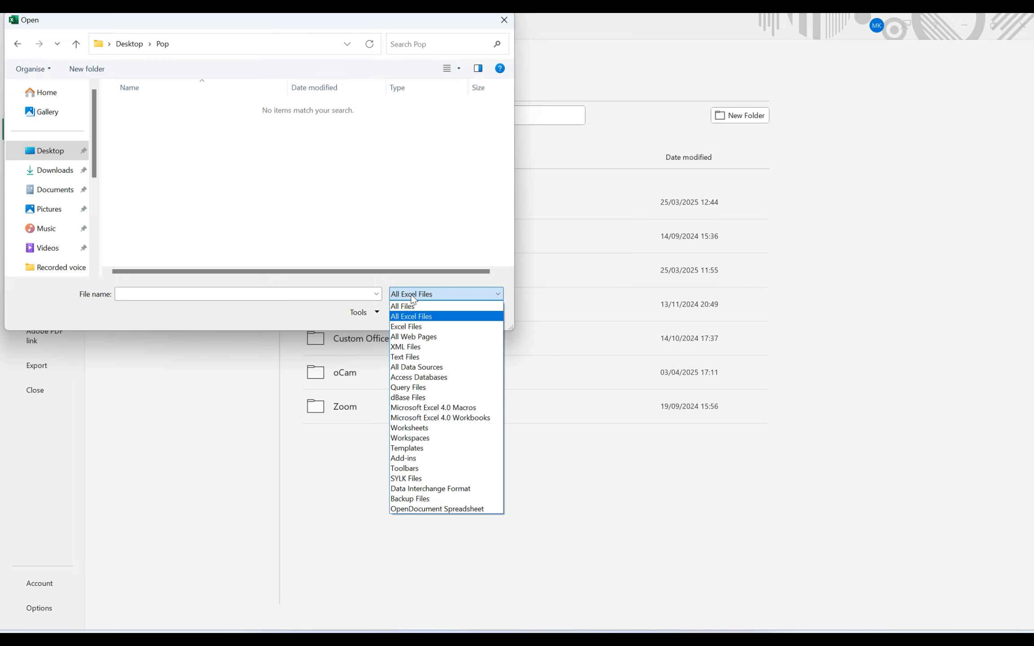
left_click(413, 397)
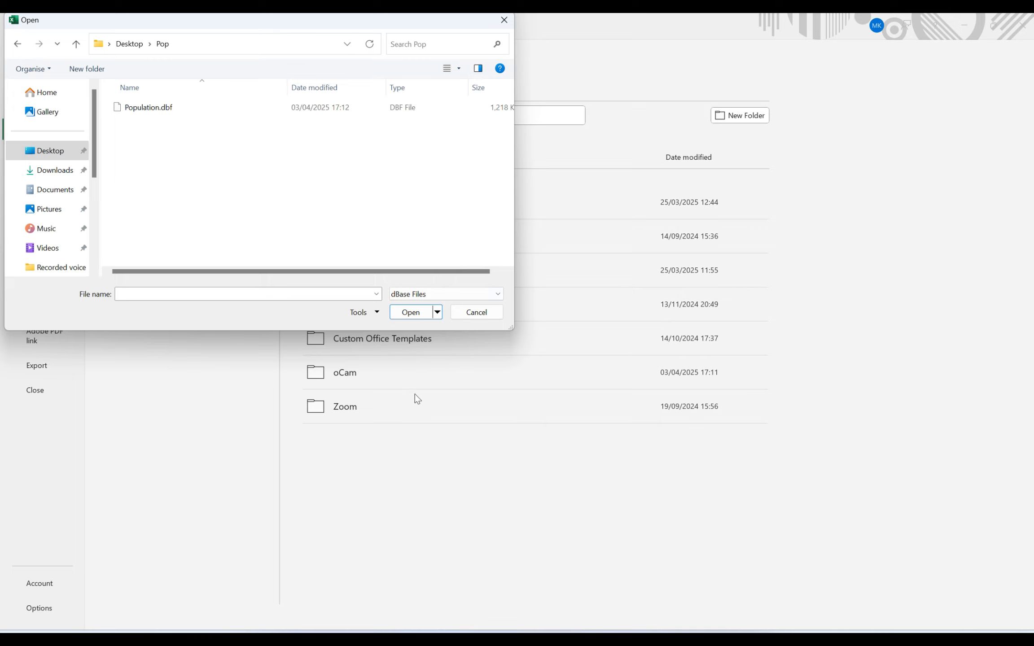
left_click(153, 113)
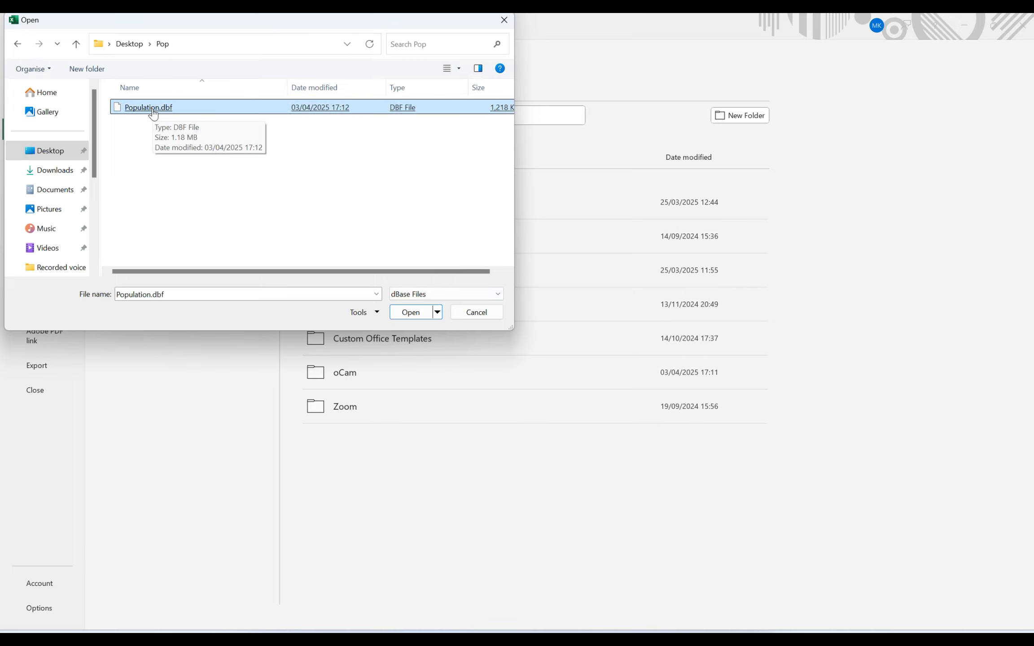
left_click(409, 313)
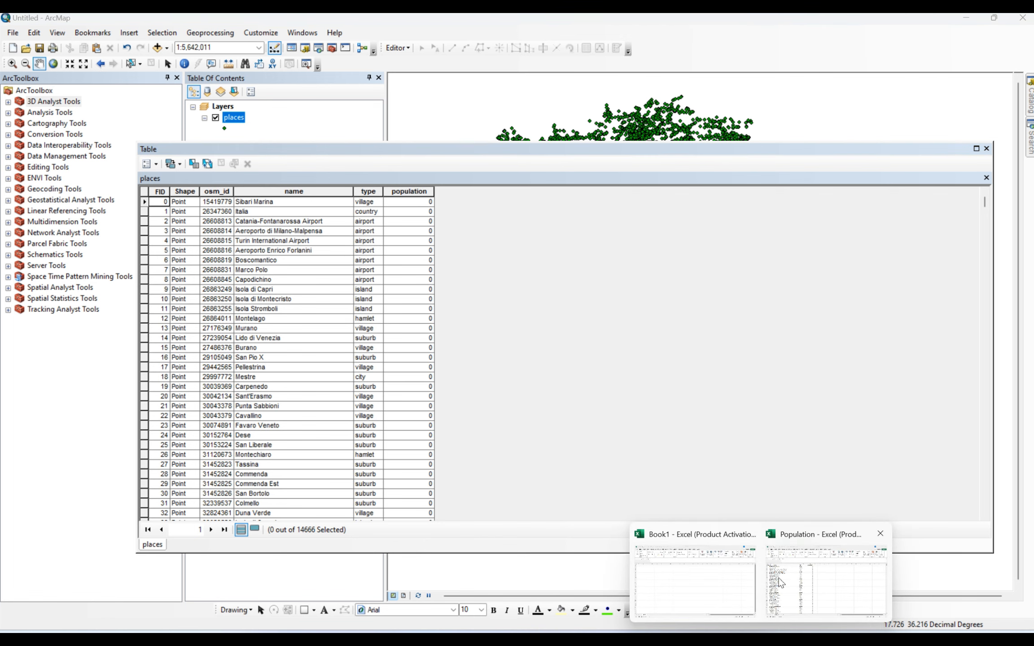
left_click(836, 577)
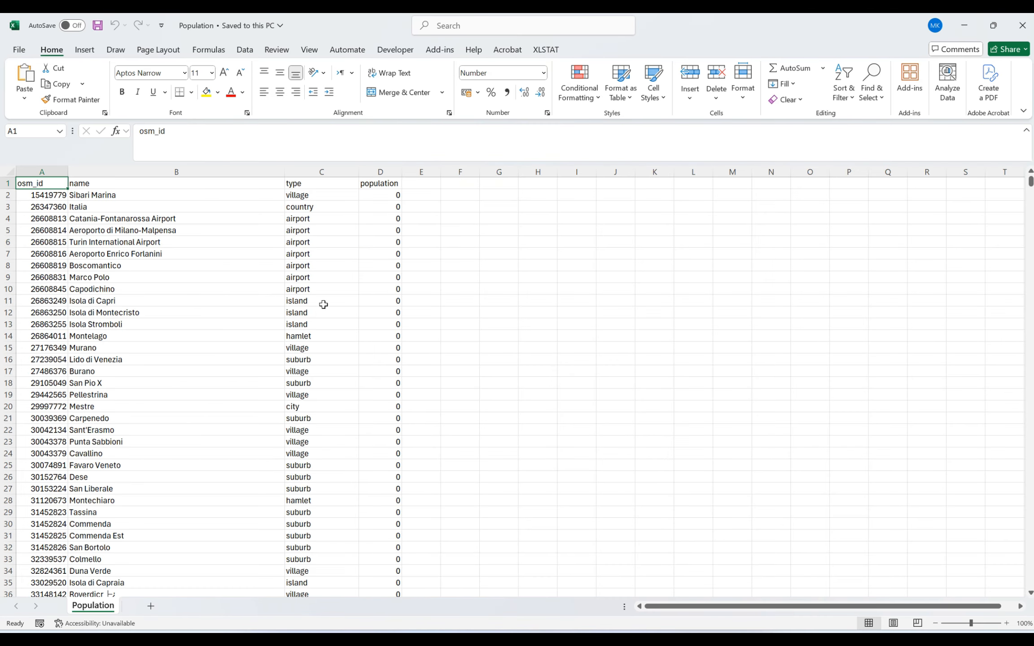
Examine the names, types and population values across the rows of the Population sheet
scroll(305, 290, "down", 7)
scroll(304, 290, "up", 7)
scroll(363, 264, "down", 20)
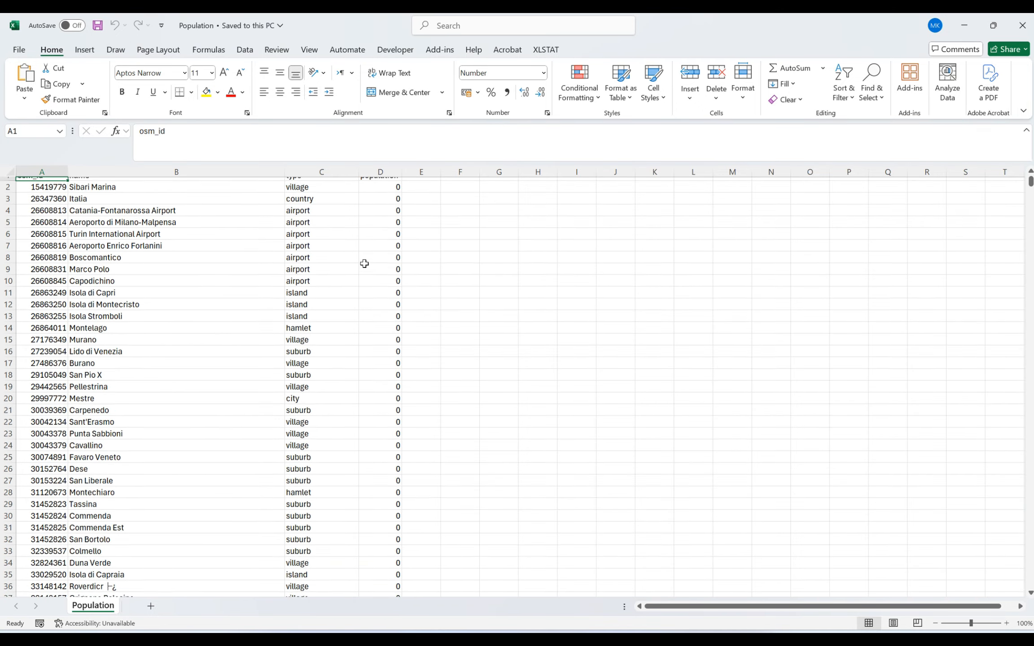
scroll(363, 264, "down", 5)
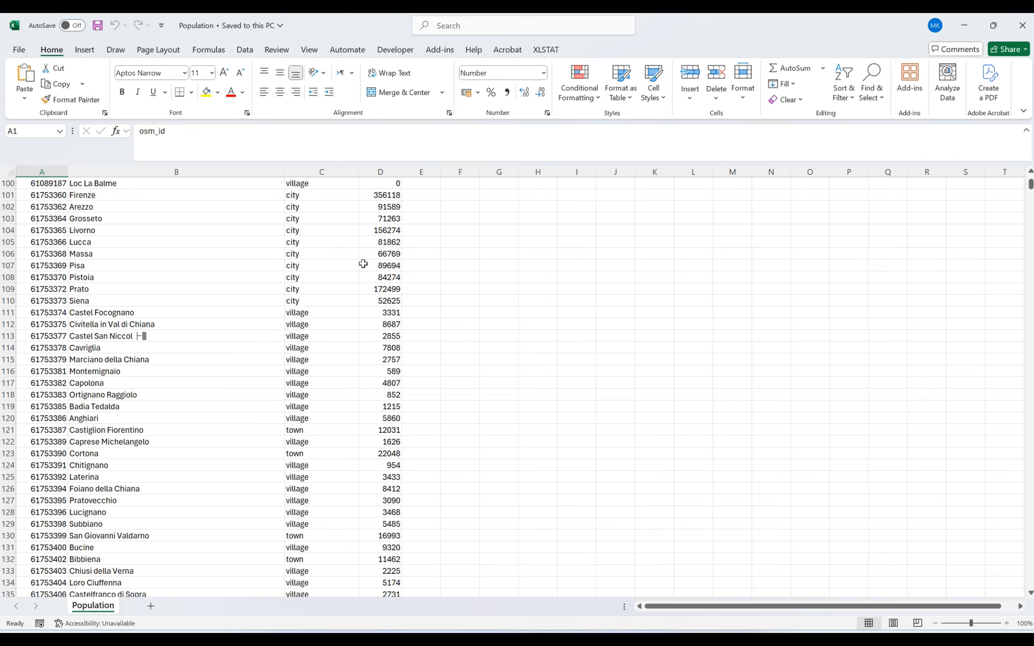
scroll(363, 264, "up", 20)
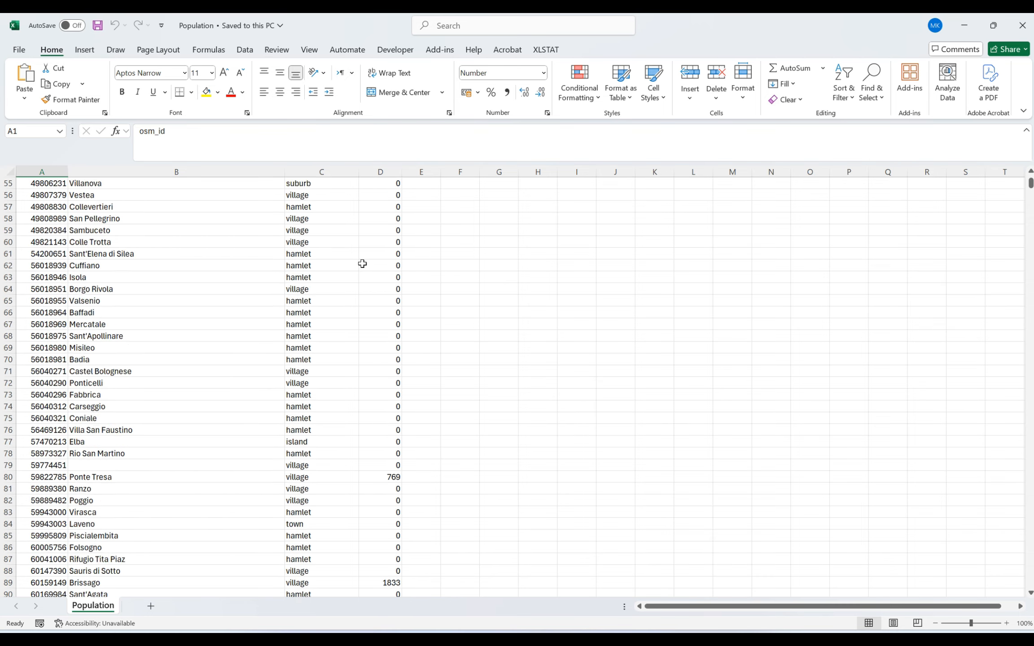
Try to save the Population workbook in its current dBASE format
left_click(22, 49)
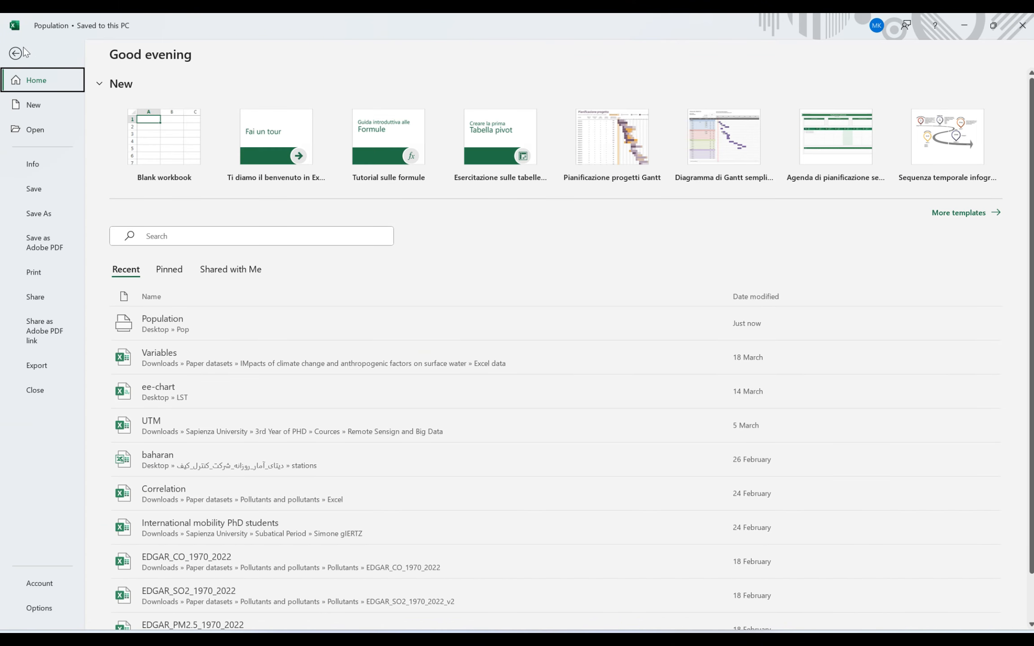
left_click(36, 216)
left_click(34, 197)
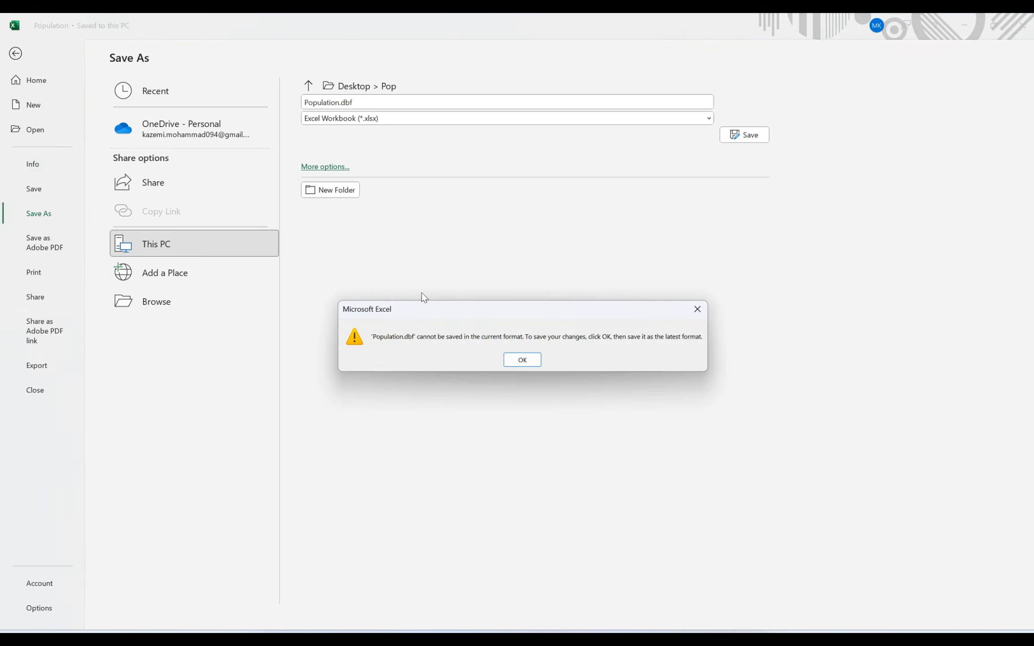
left_click(520, 360)
Save a copy of the workbook as Population in Excel Workbook (*.xlsx) format in the Pop folder on the Desktop
left_click(50, 214)
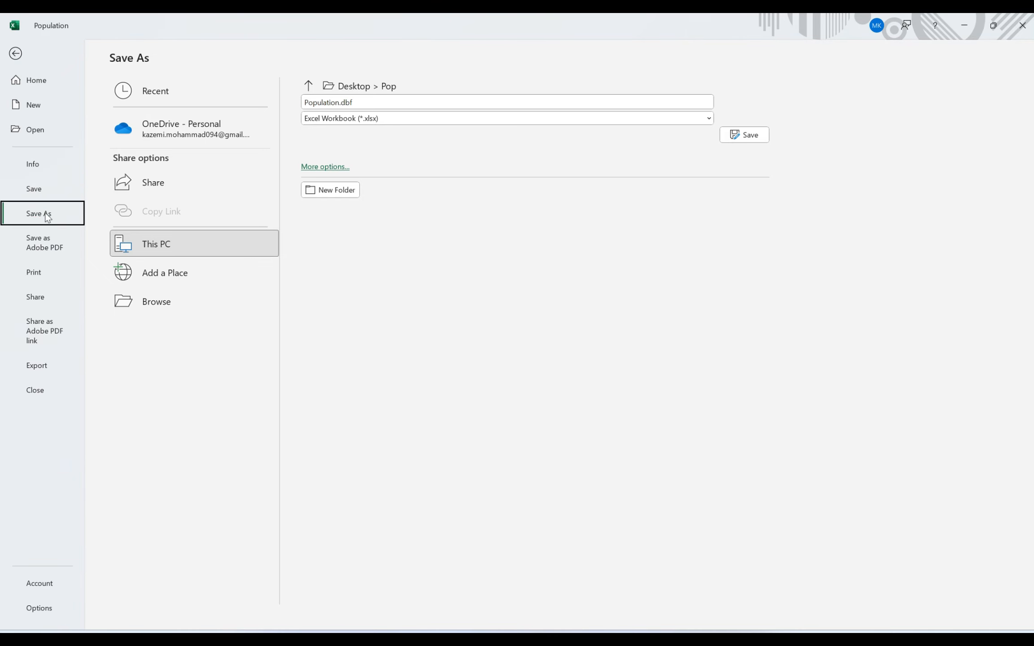
left_click(419, 103)
left_click(419, 104)
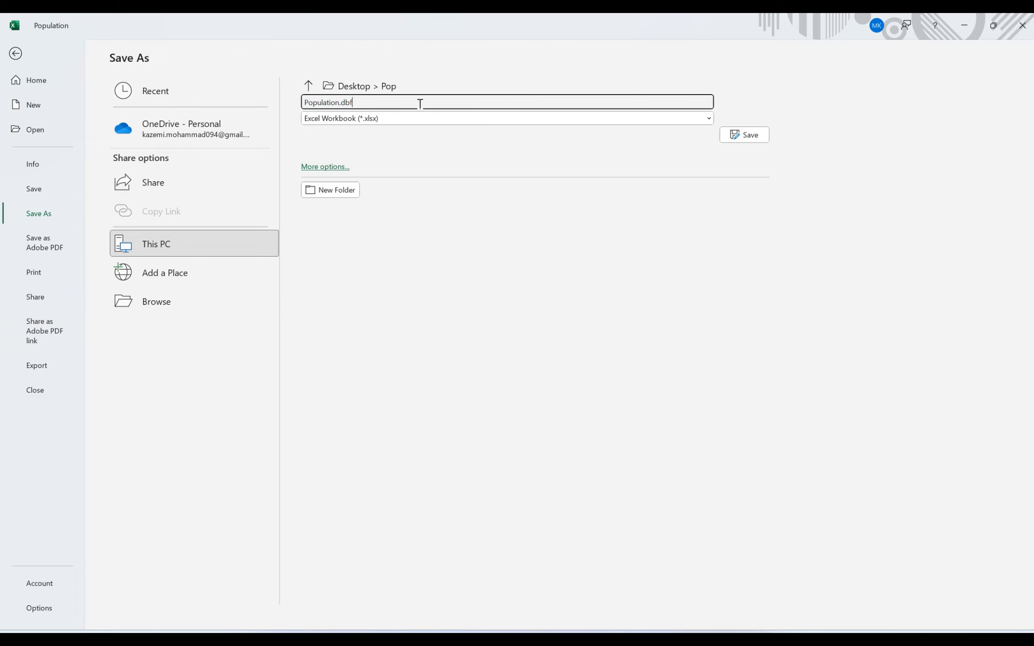
key("BackSpace")
key("BackSpace")
key("BackSpace")
key("BackSpace")
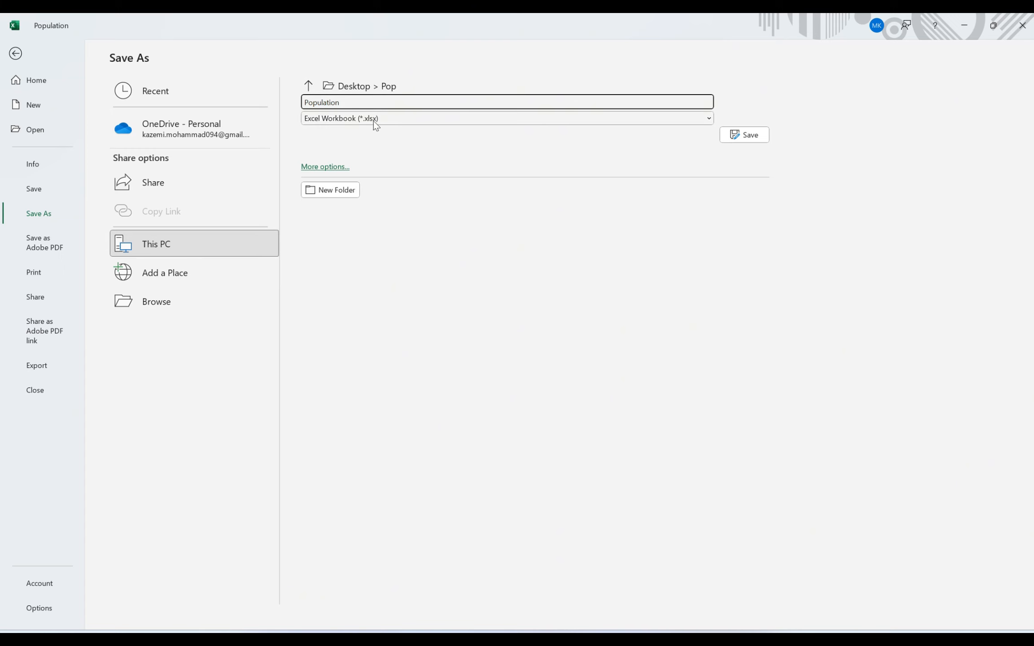
left_click(385, 120)
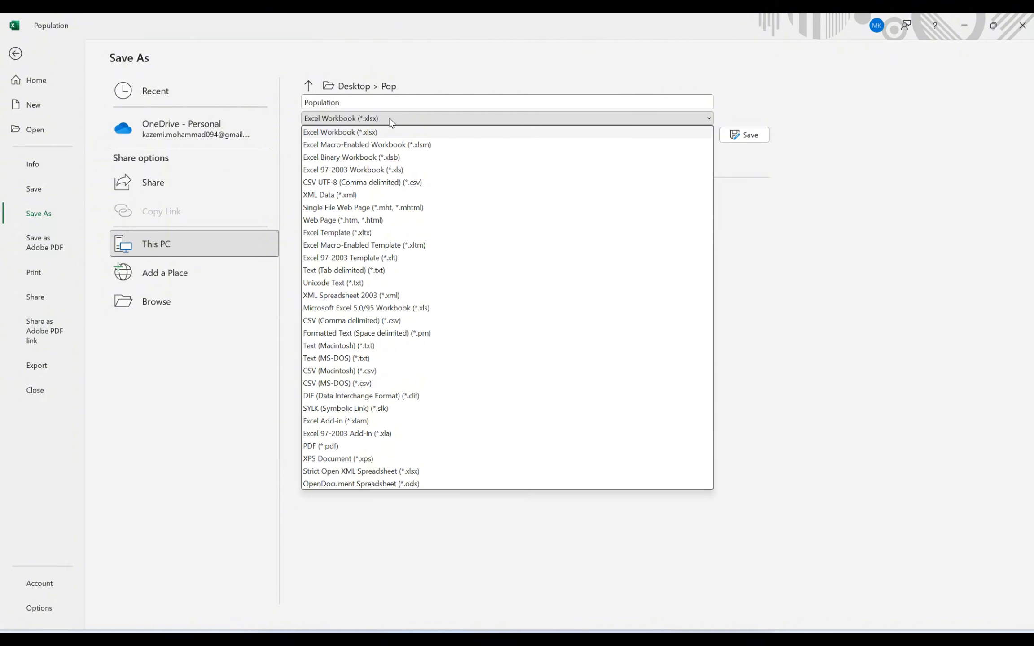
left_click(809, 192)
left_click(757, 134)
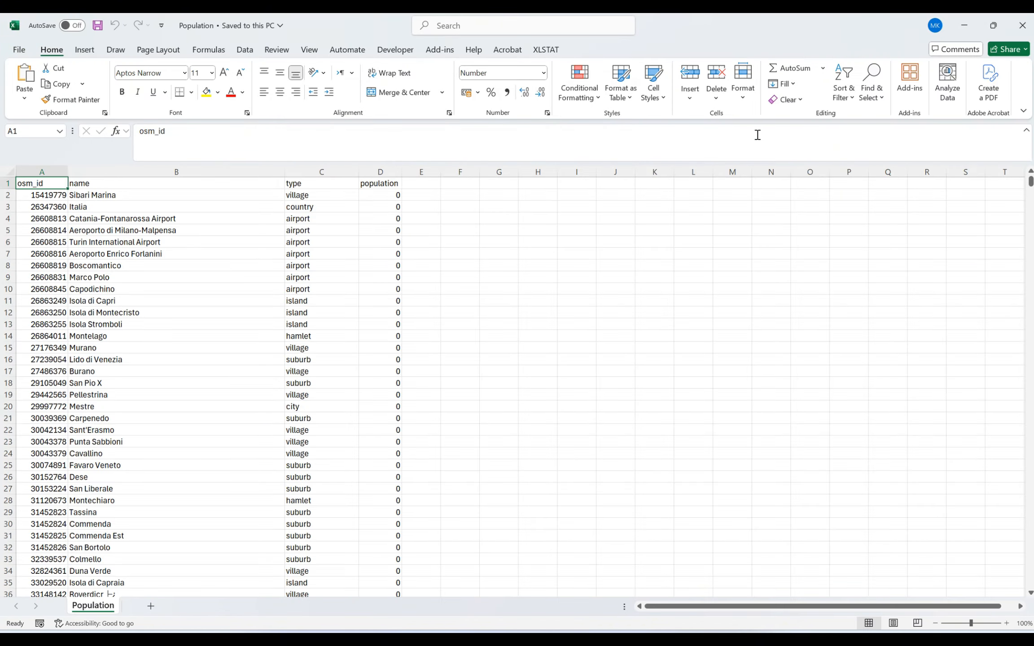